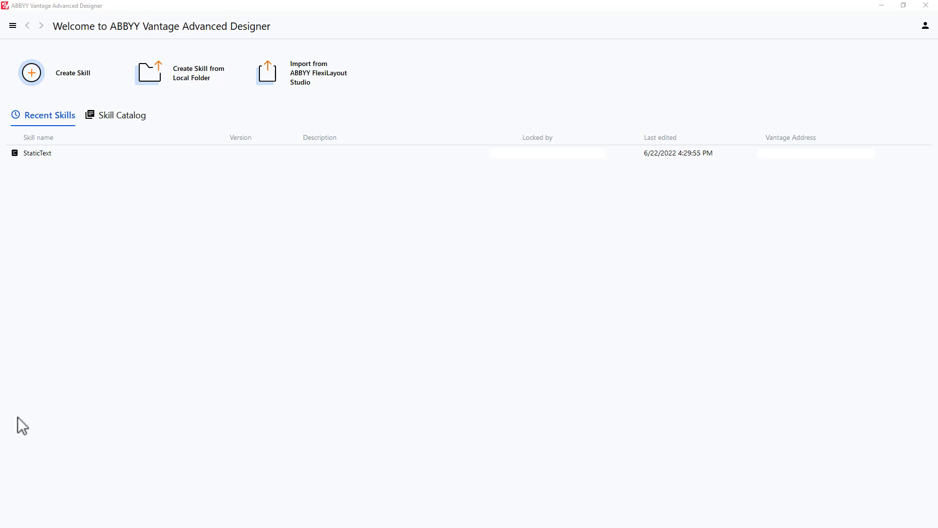
Create a new document skill named DateDemo
left_click(68, 71)
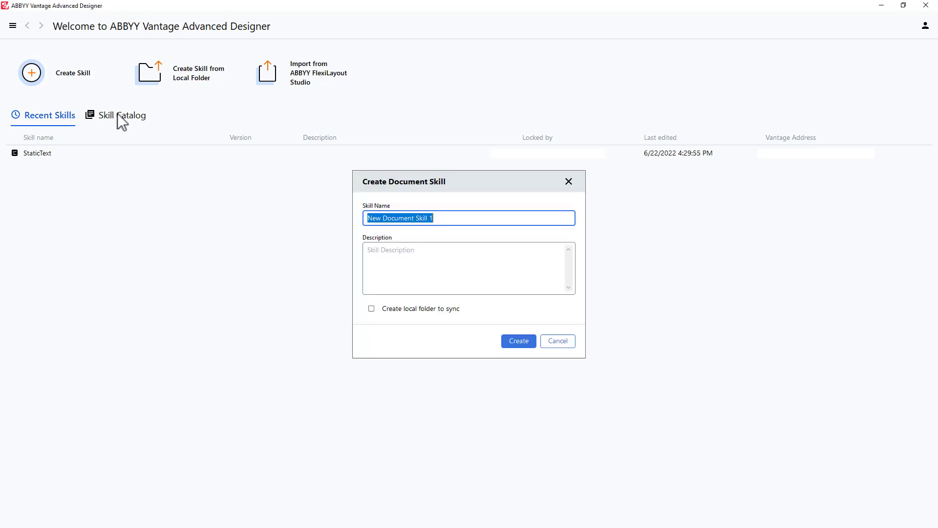
type("DateDemo")
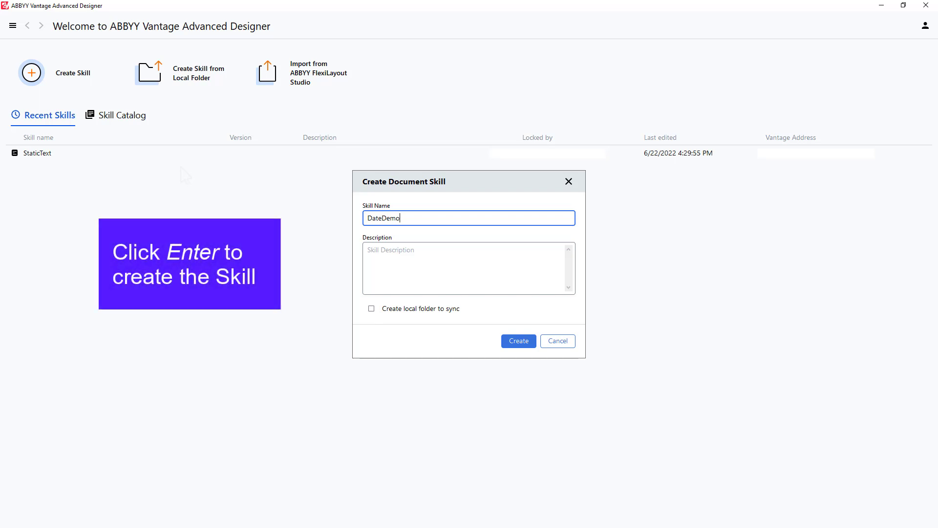
key("Return")
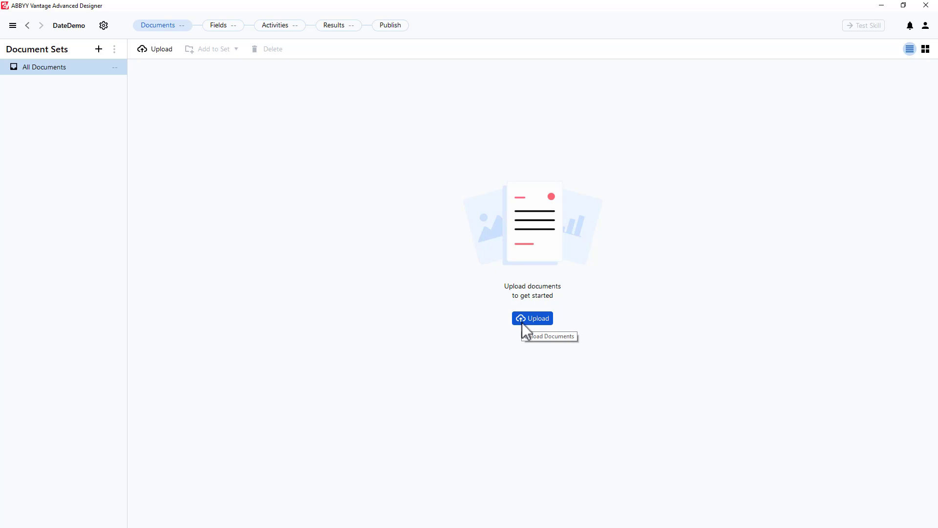
Upload the Dates.pdf document to the skill's document set
left_click(521, 321)
left_click(405, 228)
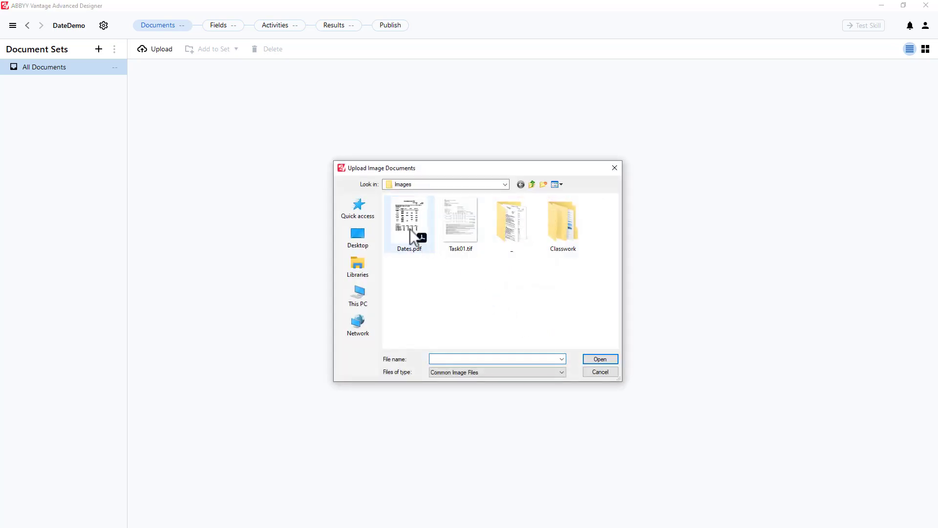
left_click(614, 361)
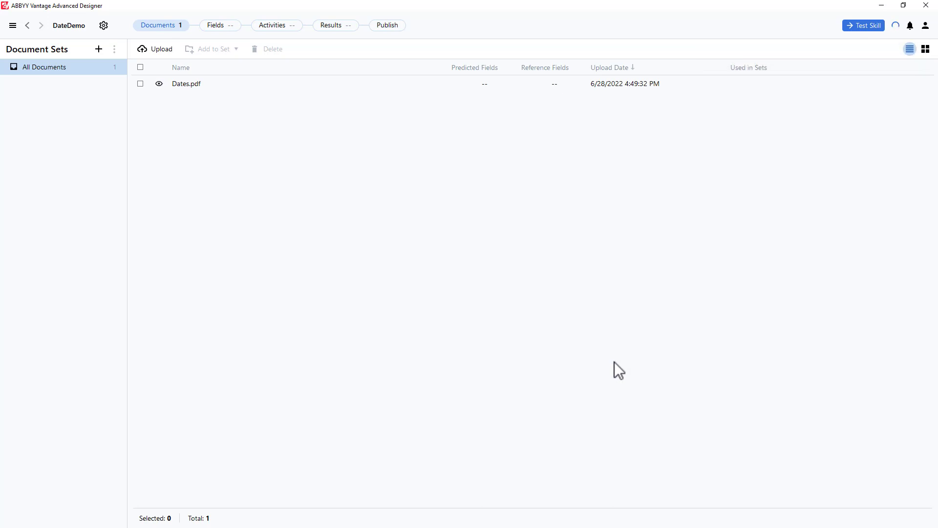
Add an Extraction Rules activity between Start and Finish and open it in the Activity Editor
left_click(281, 25)
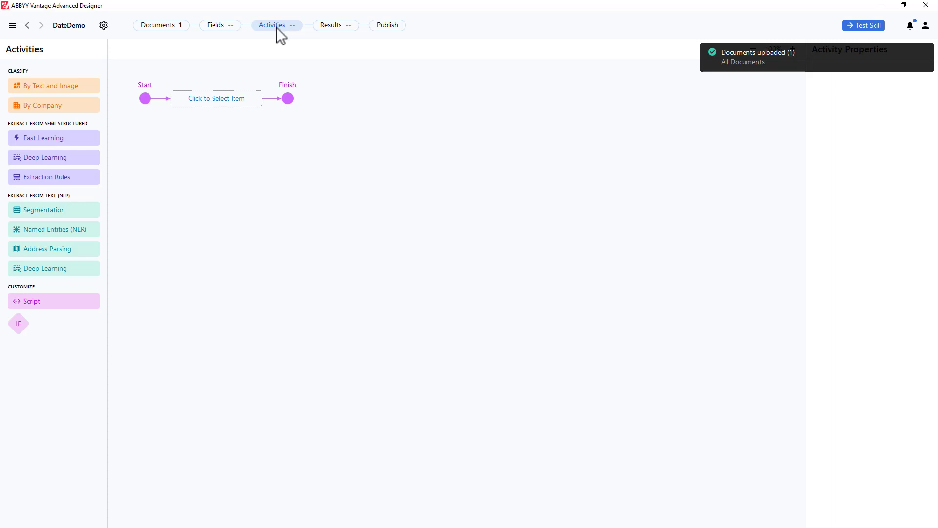
left_click(66, 181)
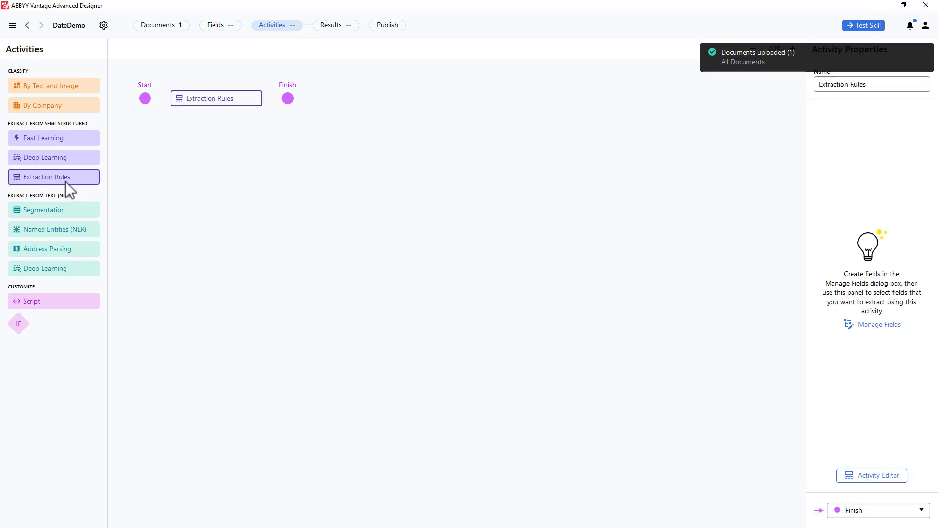
left_click(879, 474)
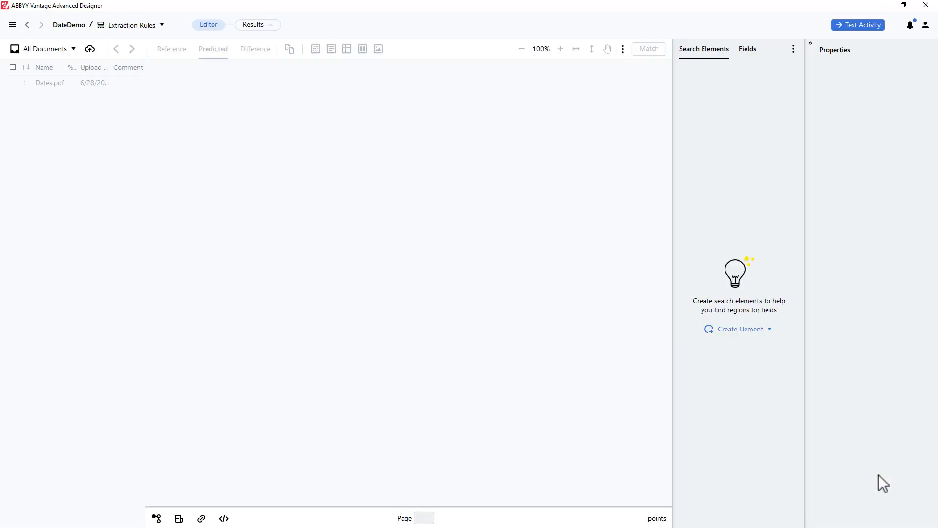
Open Dates.pdf in the editor and create a Date search element
left_click(57, 83)
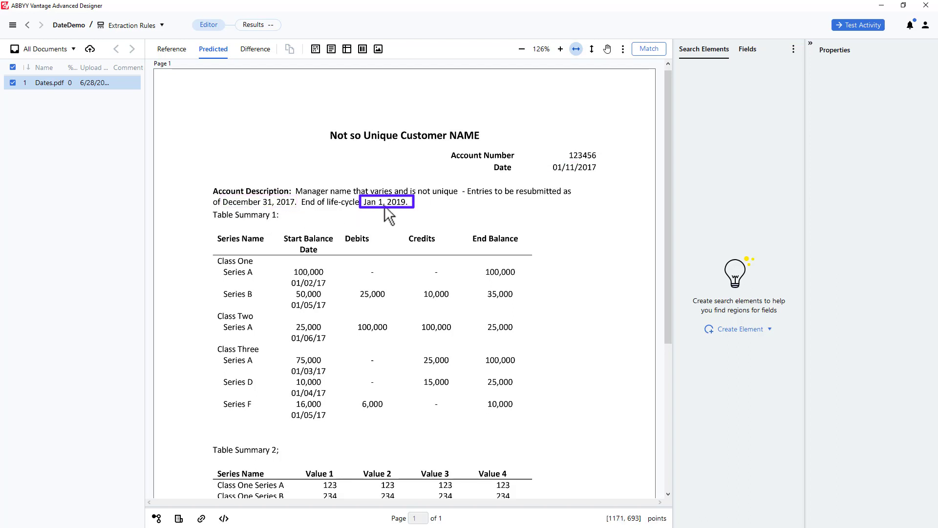
left_click(745, 328)
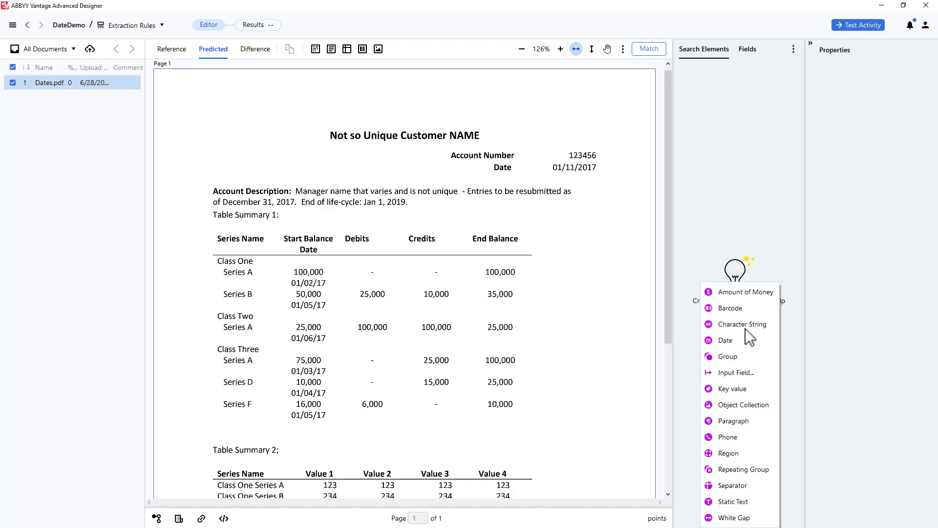
left_click(725, 340)
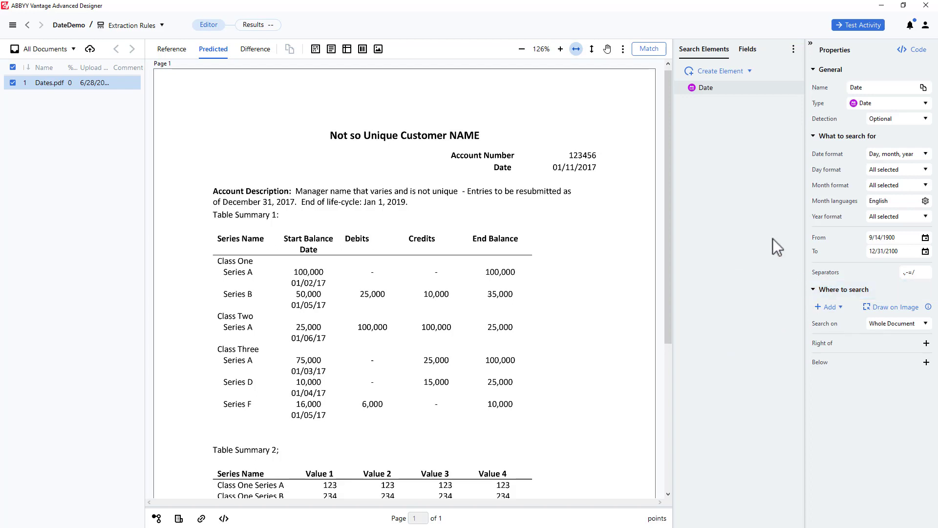
Match the document against the Date element and inspect its alternative hypotheses on the page
left_click(645, 48)
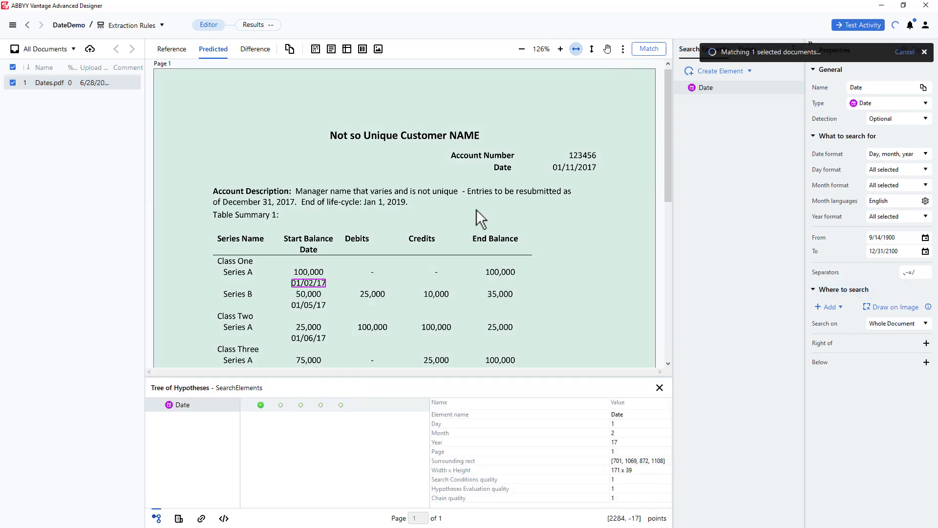
mouse_move(280, 404)
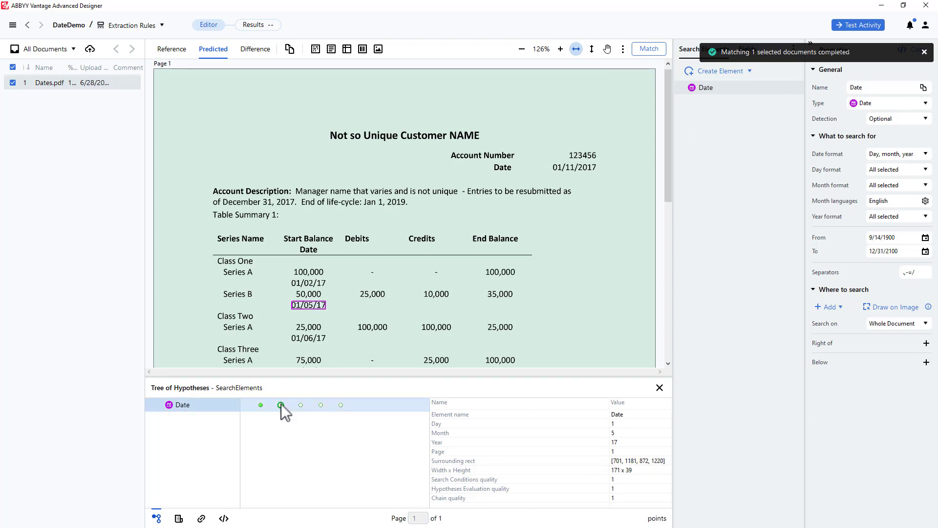
left_click(300, 404)
left_click(320, 405)
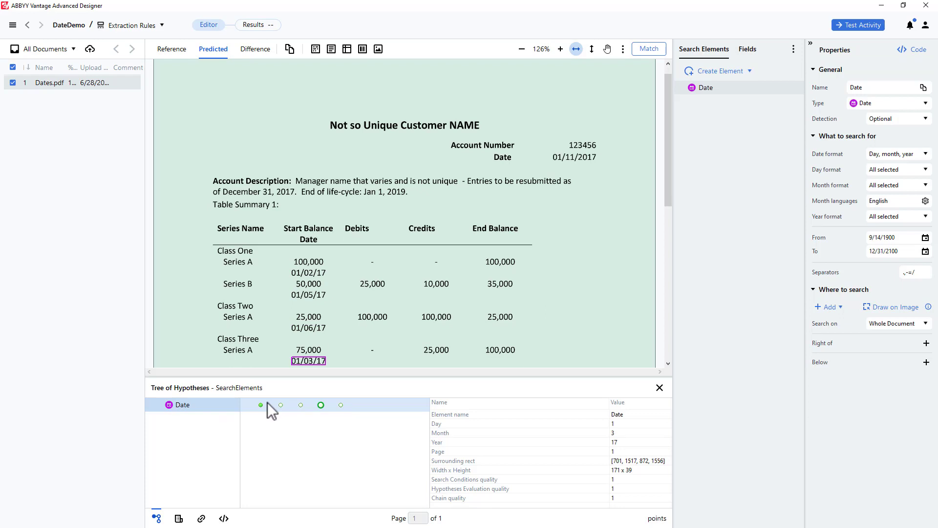
Restrict the Date element's year format to four digits by excluding two-digit years
left_click(715, 87)
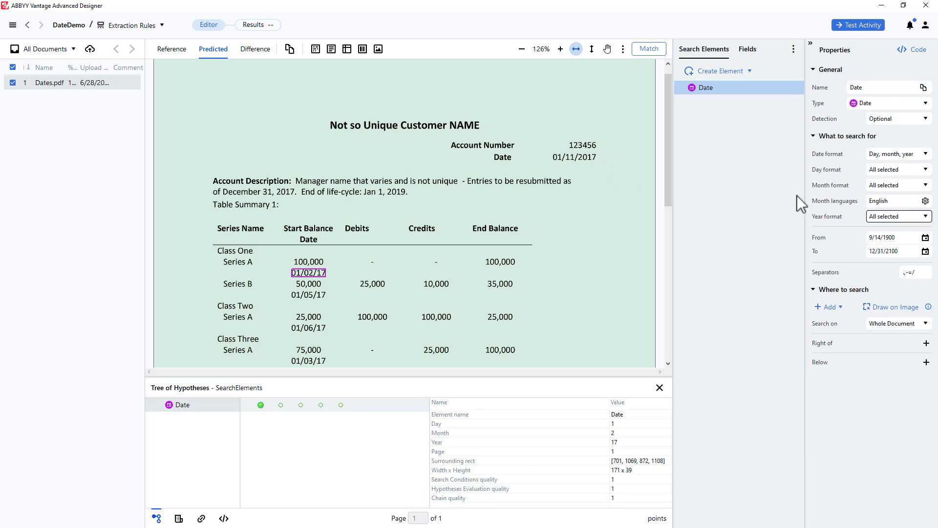
left_click(926, 216)
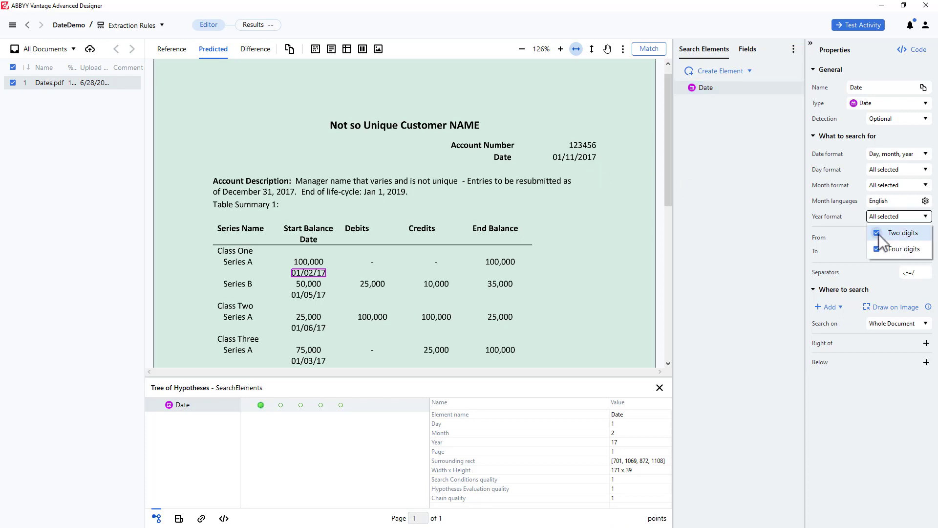
left_click(877, 233)
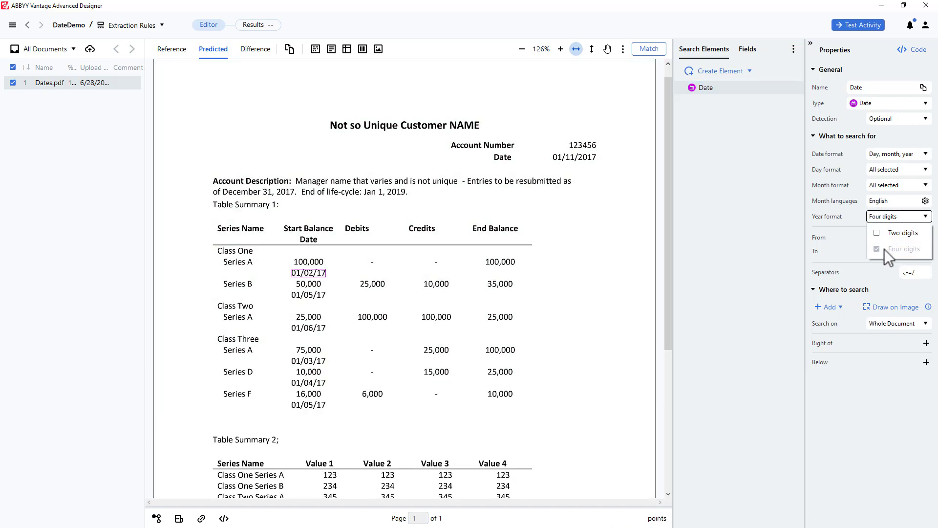
Set the Date element's date format to only Month, day, year and match the document again
left_click(923, 153)
left_click(869, 186)
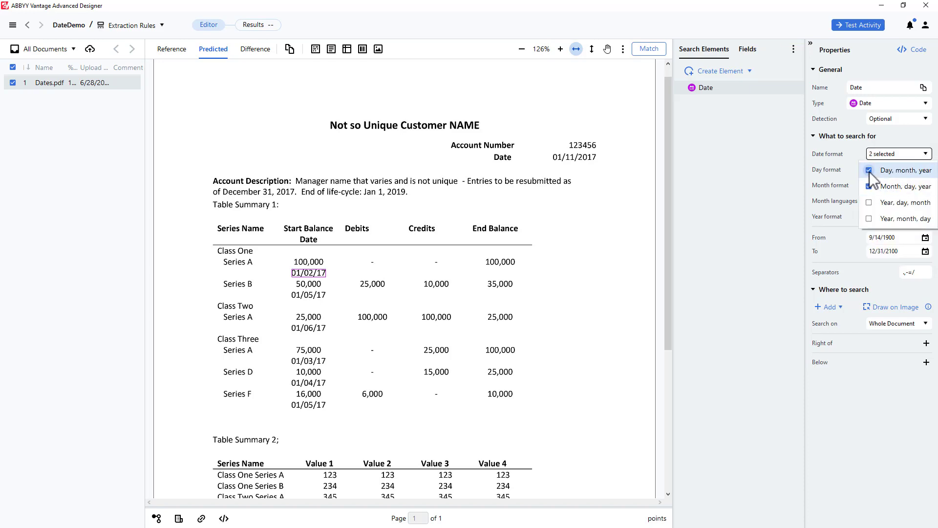
left_click(869, 171)
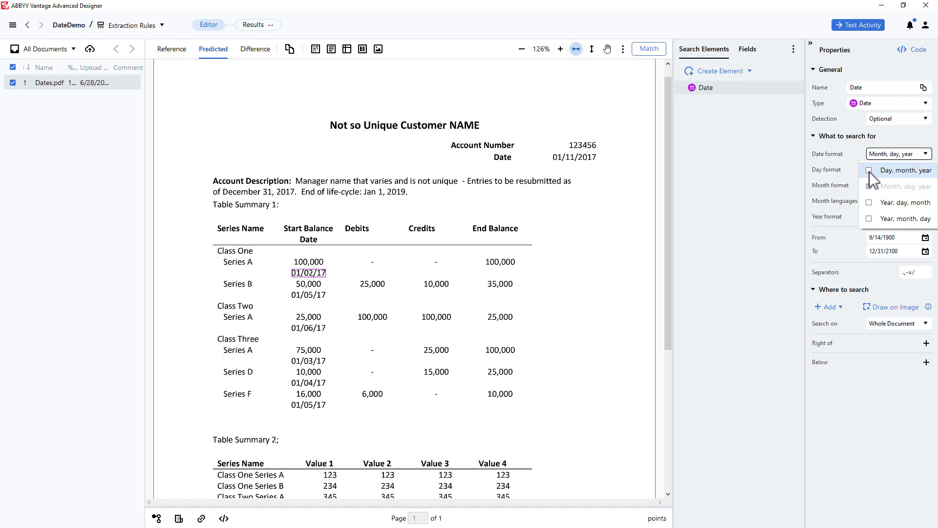
left_click(649, 49)
left_click(648, 49)
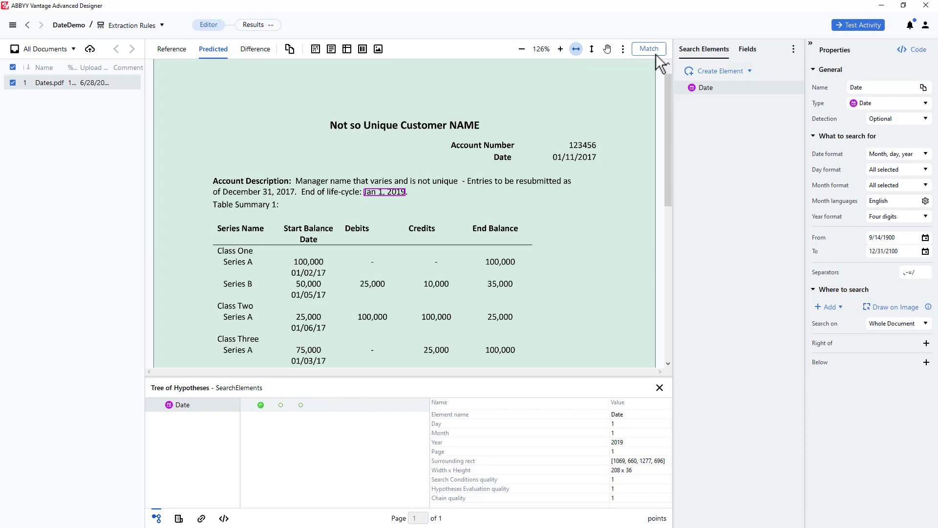
Limit the Date element's month format to two digits, excluding Single digit and Word, and rerun the matching
left_click(884, 185)
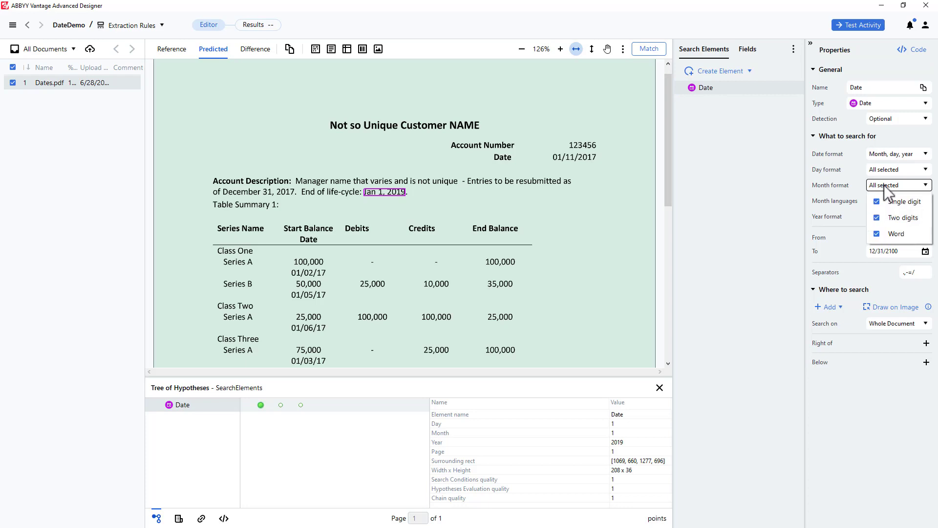
left_click(876, 201)
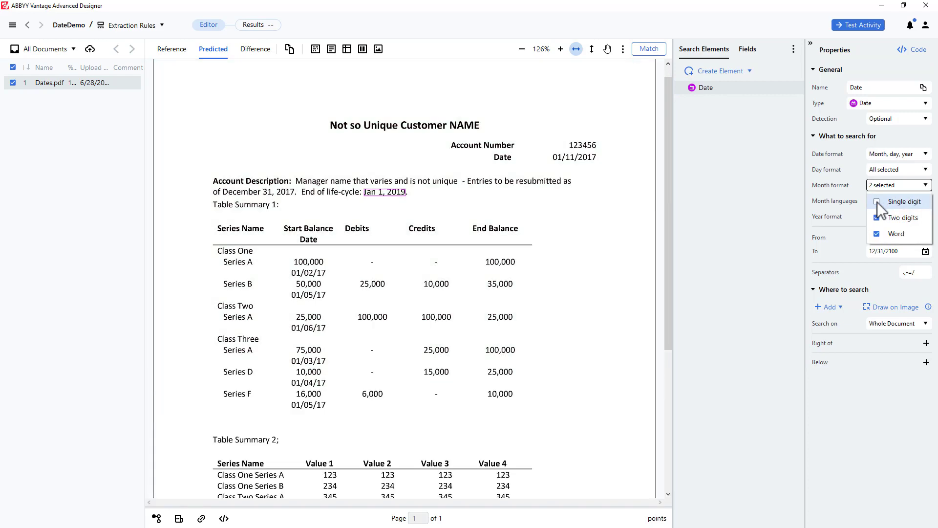
left_click(878, 237)
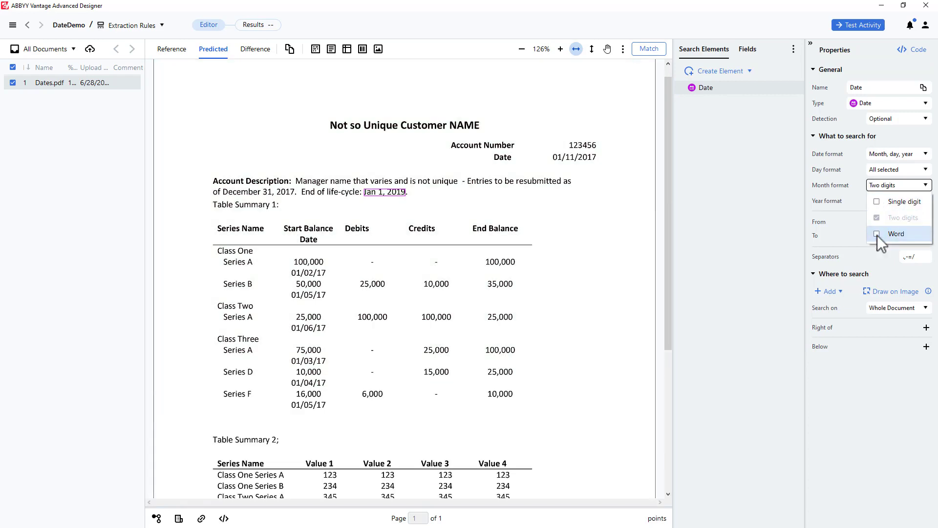
left_click(642, 48)
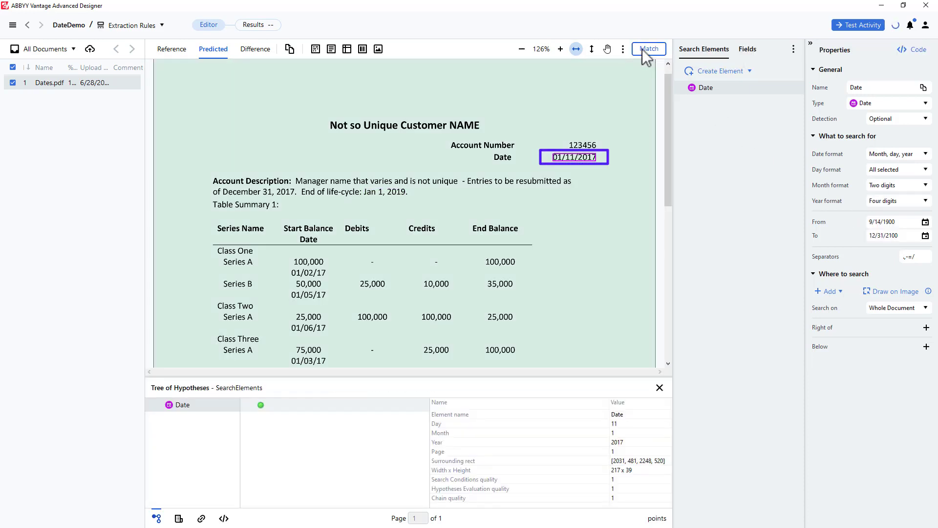
Duplicate the Date search element by copying and pasting it in the list of search elements
right_click(730, 89)
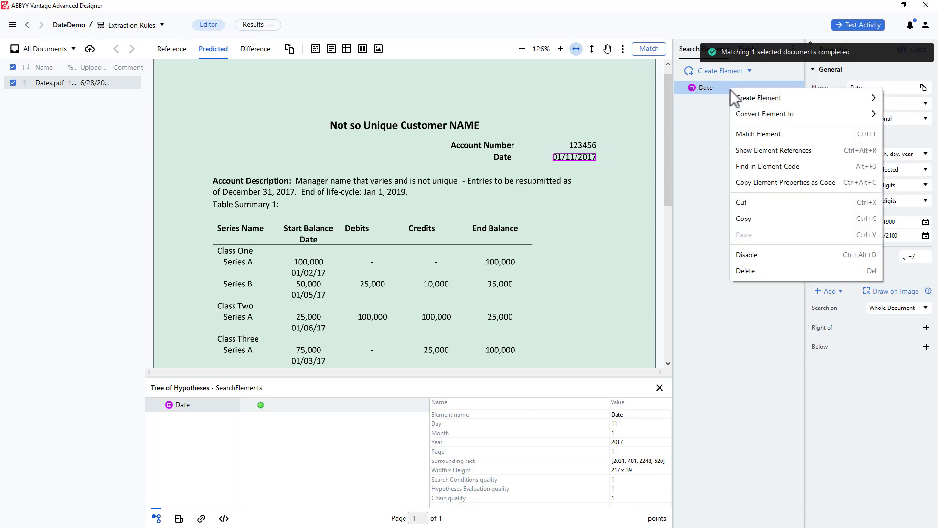
left_click(753, 218)
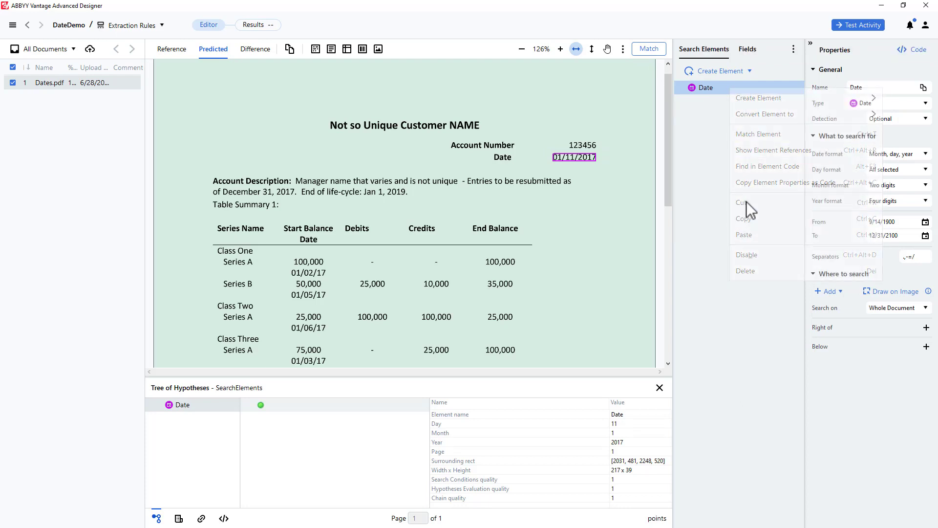
left_click(715, 98)
right_click(716, 90)
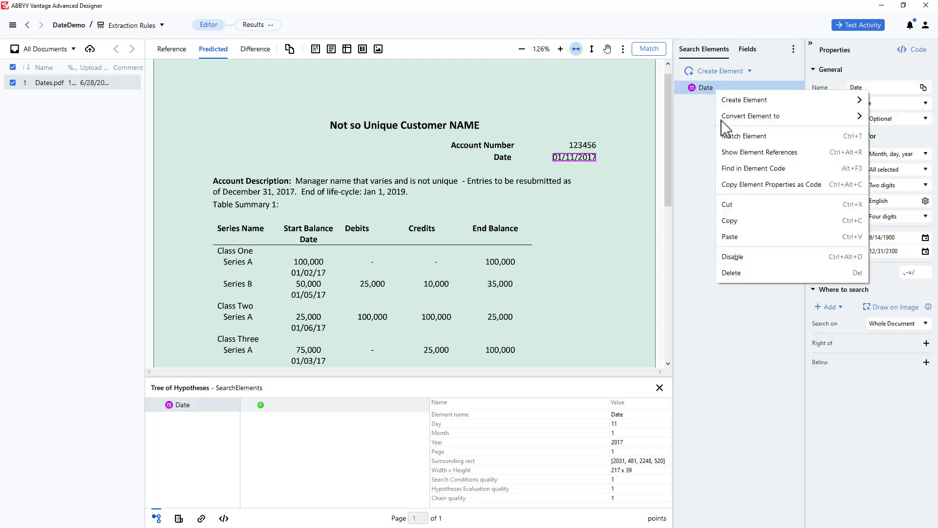
left_click(740, 236)
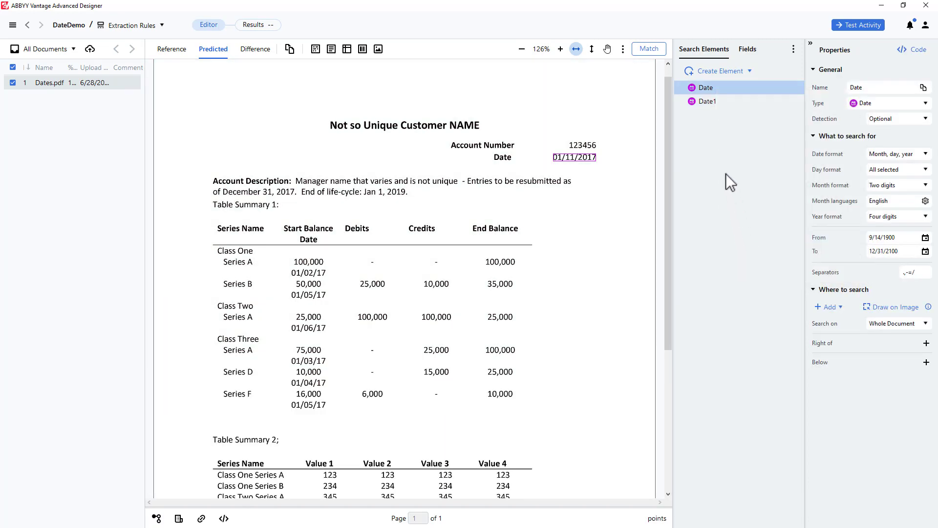
Rename the duplicated date element as DateResub
left_click(709, 100)
left_click_drag(862, 86, 865, 86)
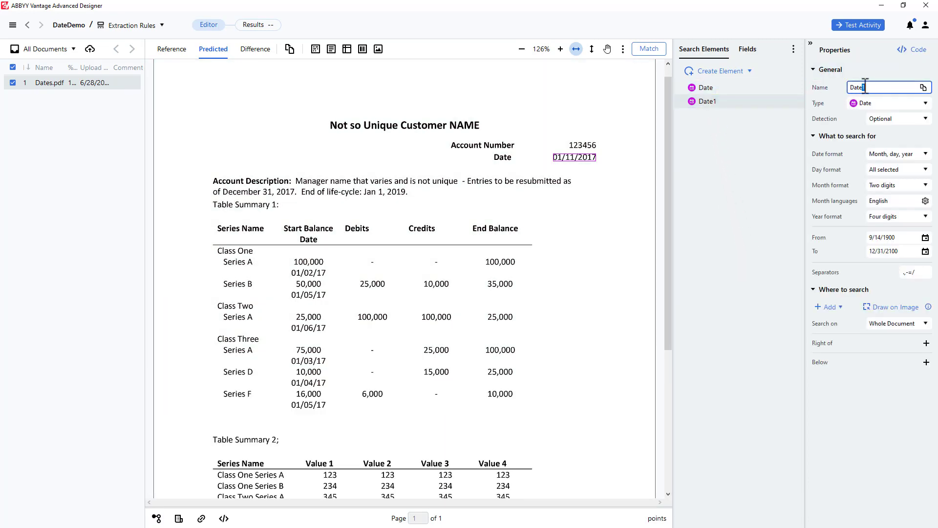
type("Resub")
key("Return")
Set the DateResub element's month format to Word only, excluding two-digit months
left_click(924, 185)
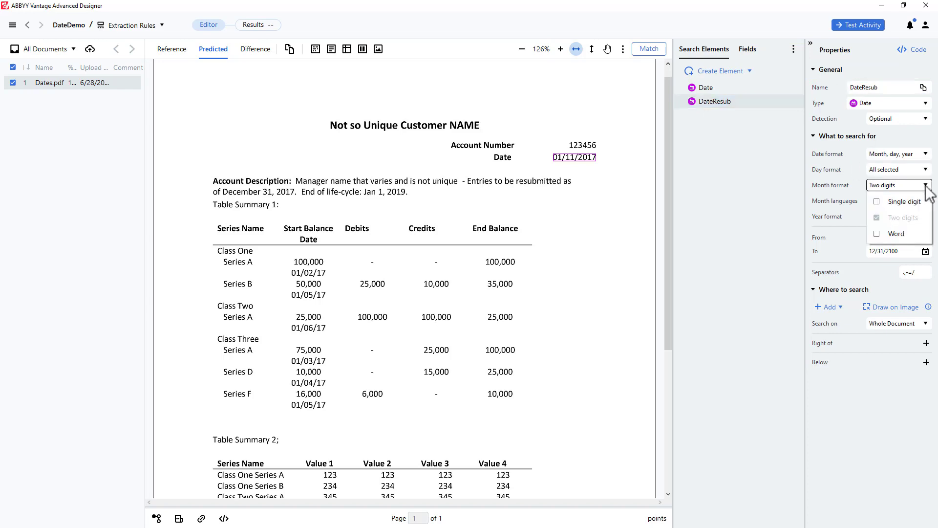
left_click(876, 234)
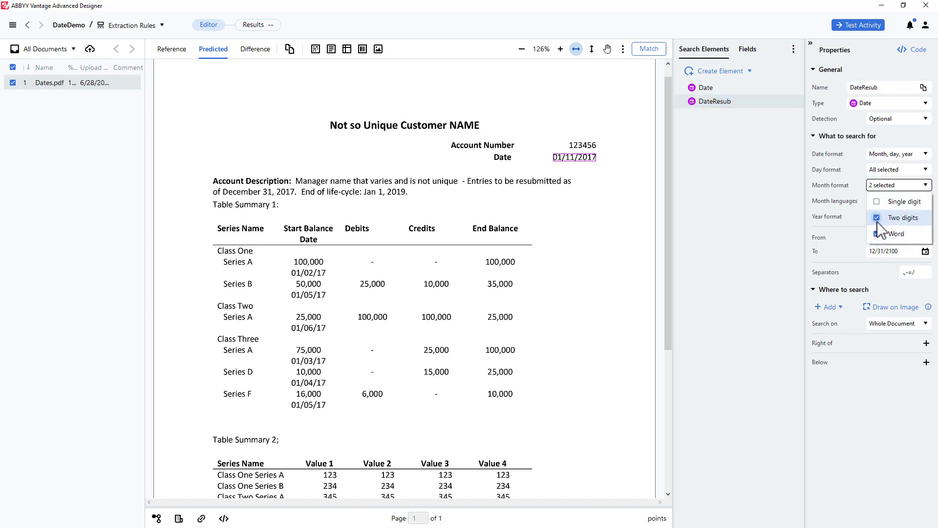
left_click(877, 219)
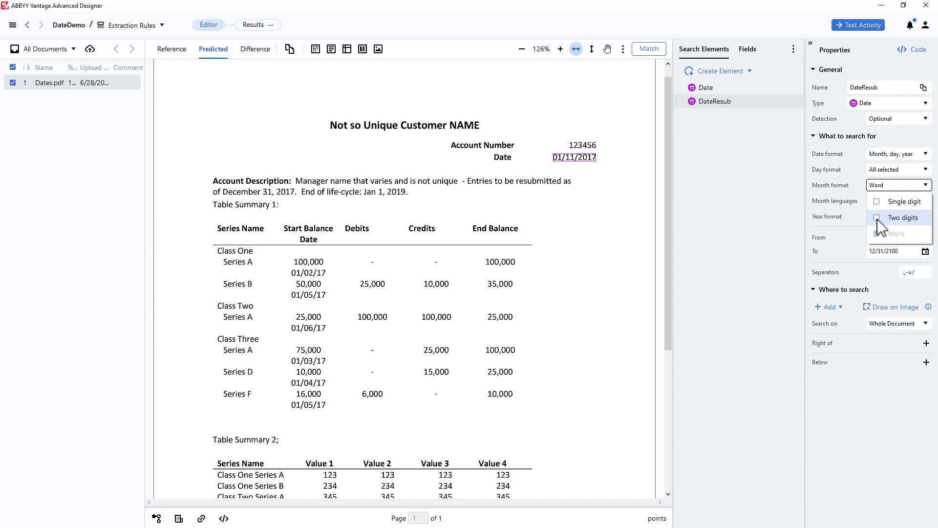
Match the document with both elements and compare the Date and DateResub hypotheses on the page
left_click(649, 49)
left_click(650, 48)
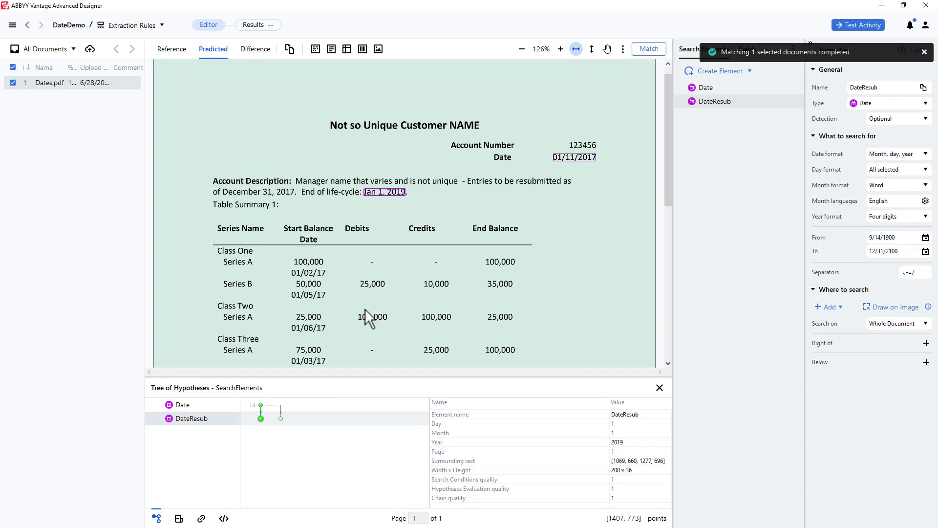
left_click(261, 406)
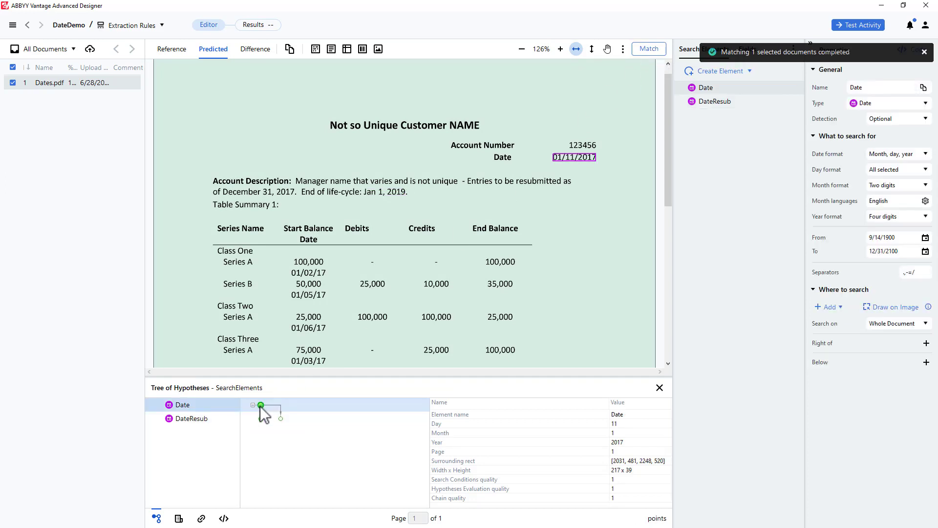
left_click(260, 418)
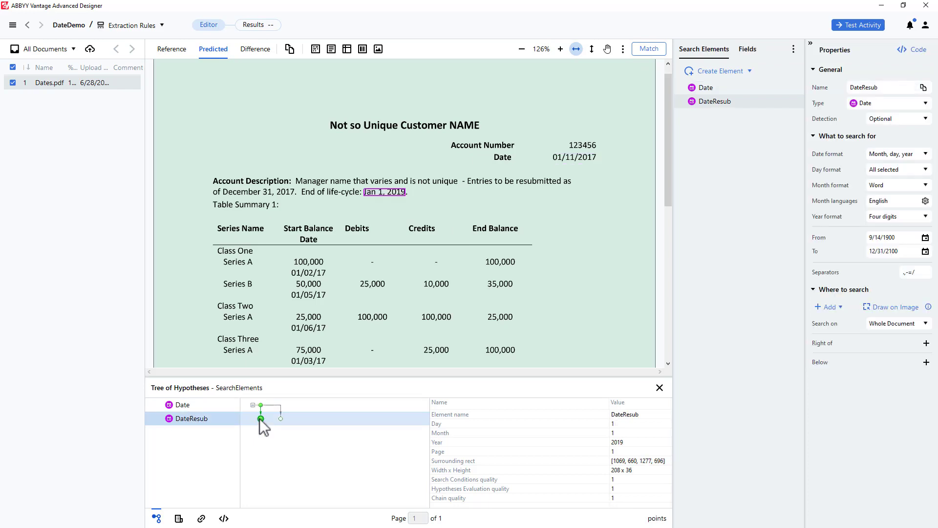
Compare the two DateResub hypotheses and add a Nearest to Left Page Edge condition to the DateResub element
left_click(280, 418)
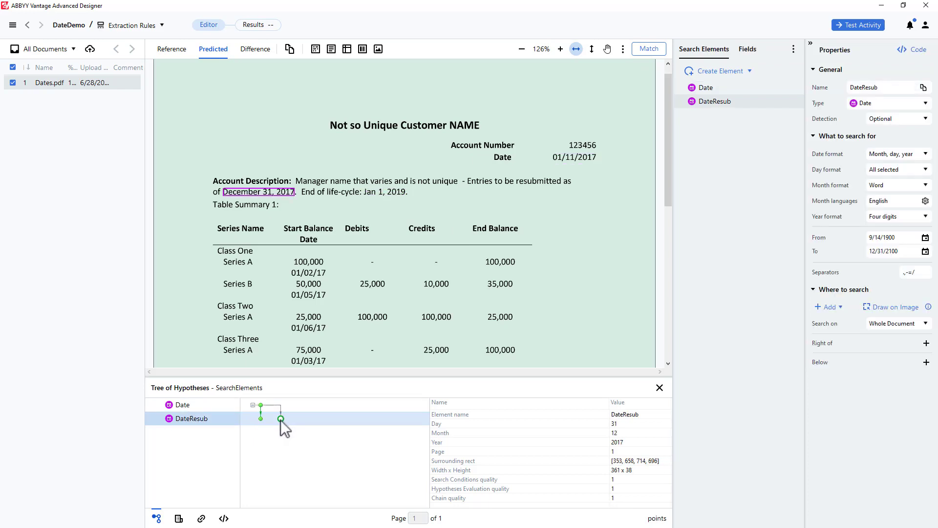
left_click(261, 418)
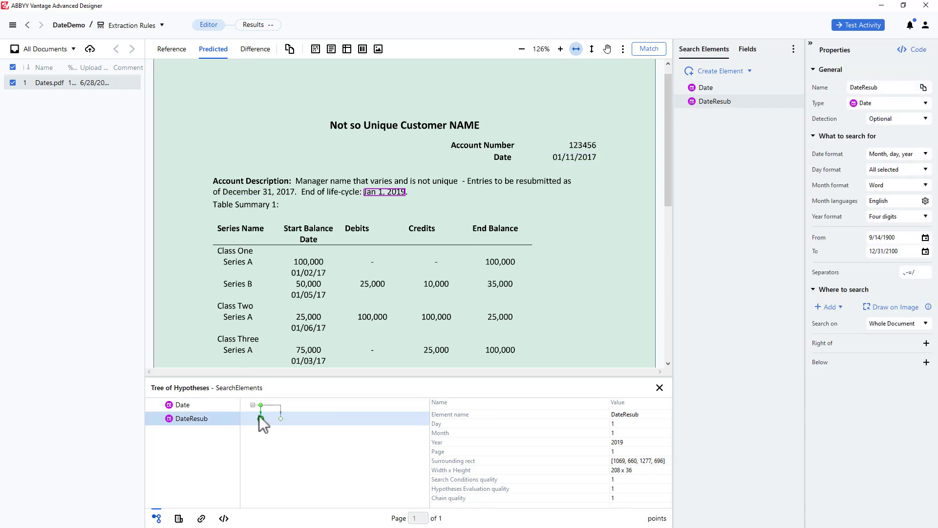
left_click(839, 308)
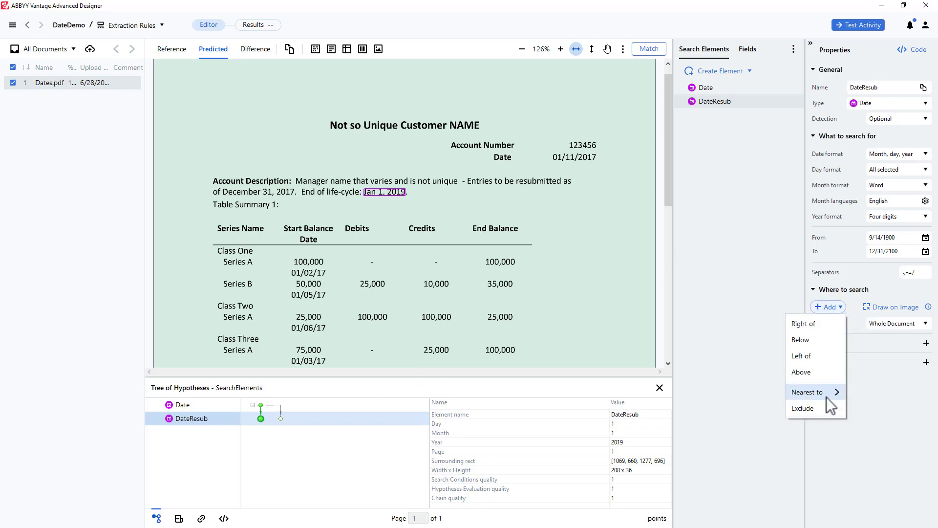
mouse_move(830, 405)
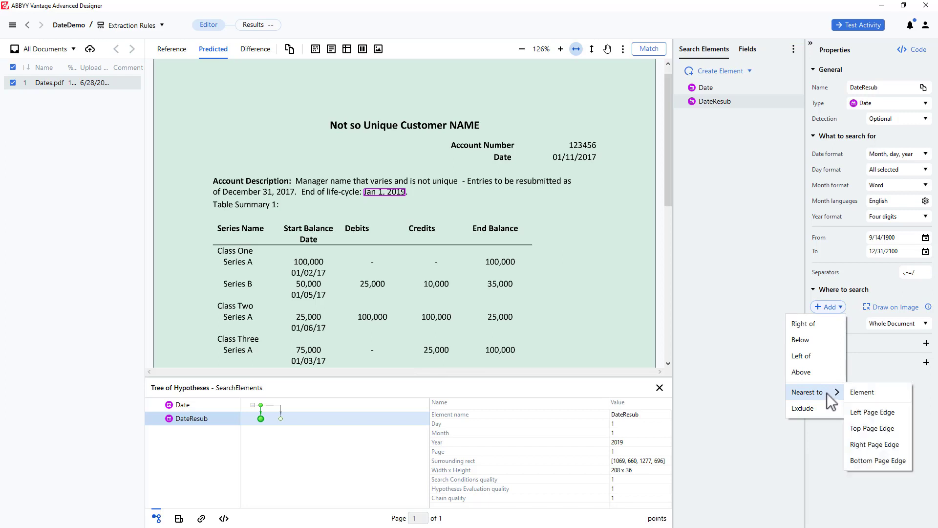
left_click(869, 411)
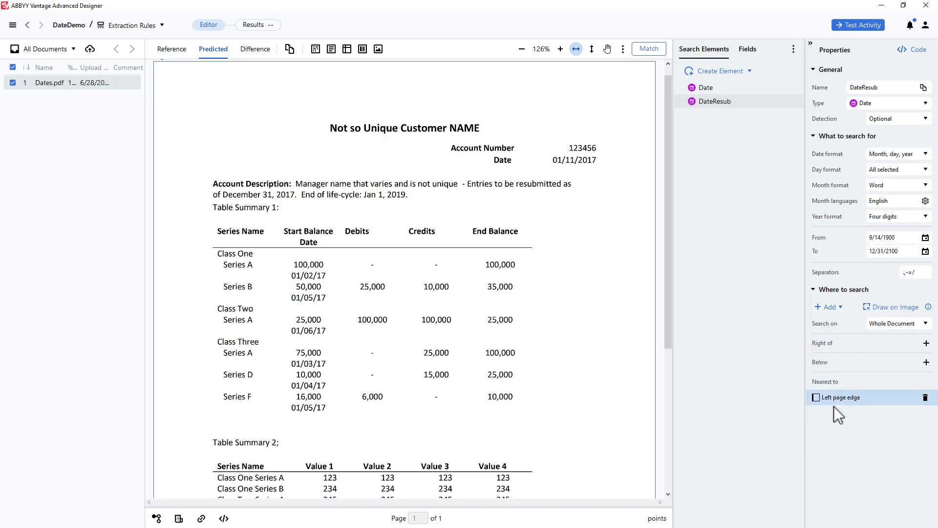
Match the document and check where the Date and DateResub hypotheses fall on the page
left_click(646, 48)
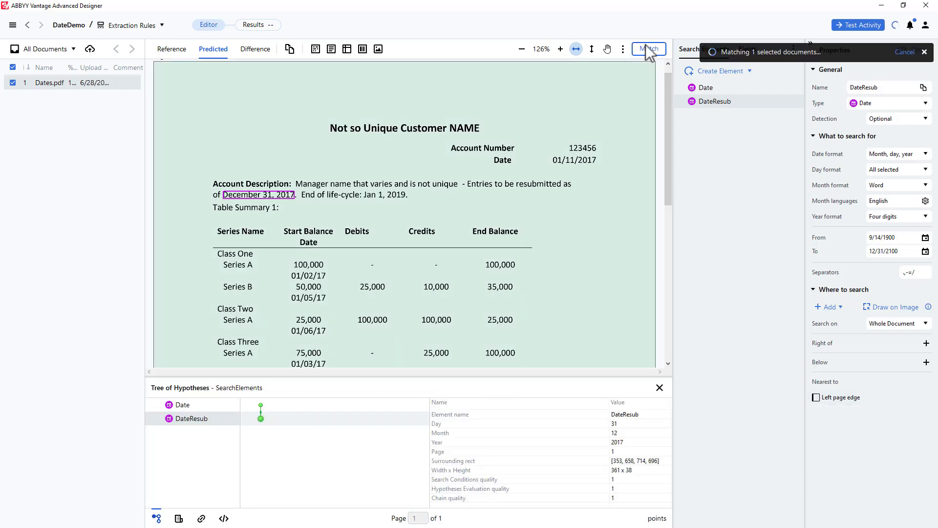
left_click(261, 405)
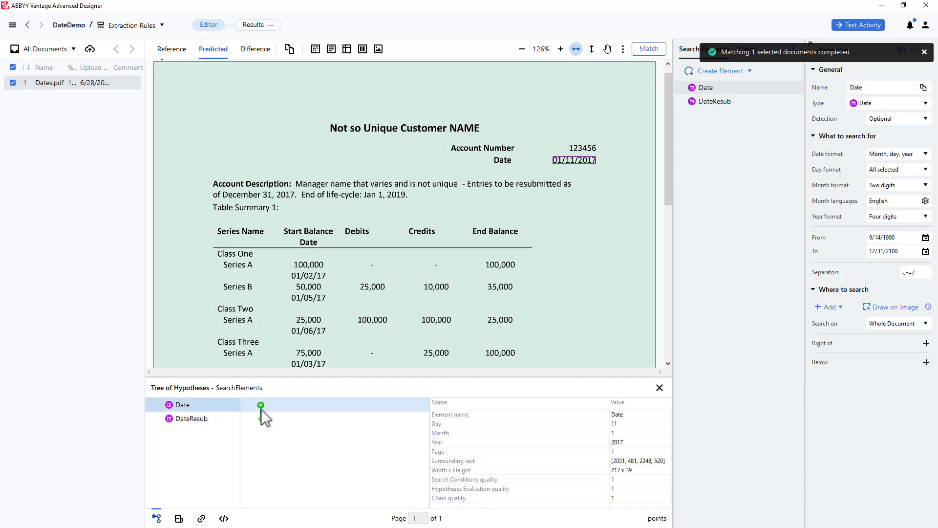
left_click(261, 418)
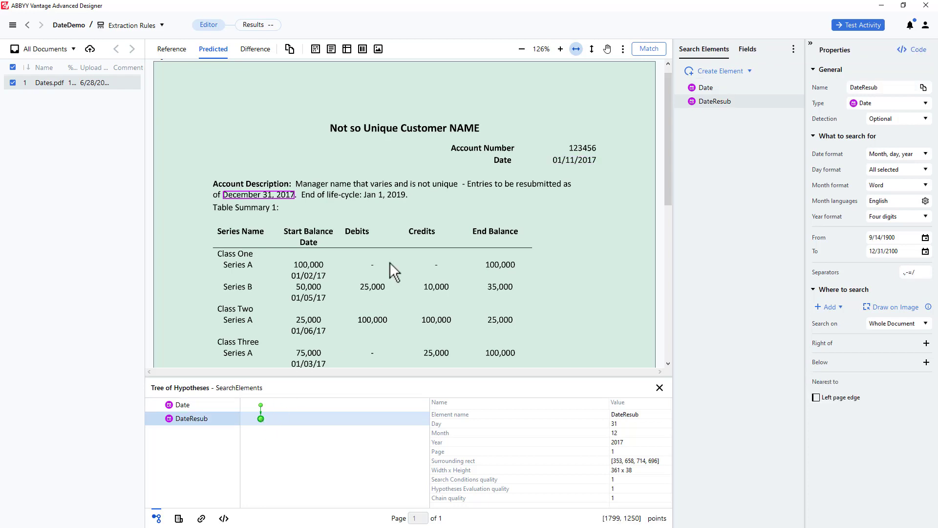
Duplicate the DateResub search element by copying and pasting it in the list of search elements
left_click(715, 101)
right_click(715, 102)
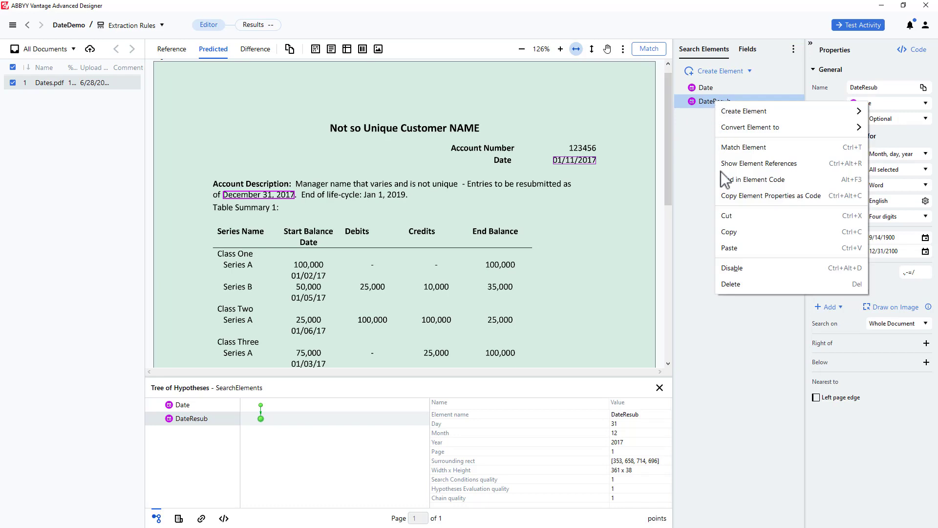
left_click(725, 231)
right_click(731, 99)
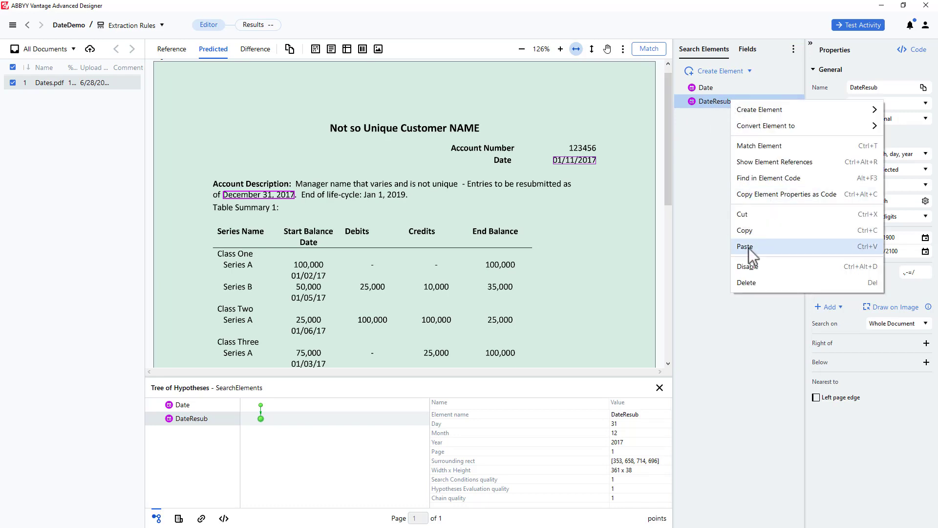
left_click(748, 247)
Rename the duplicate of DateResub as DateEOL
left_click(718, 115)
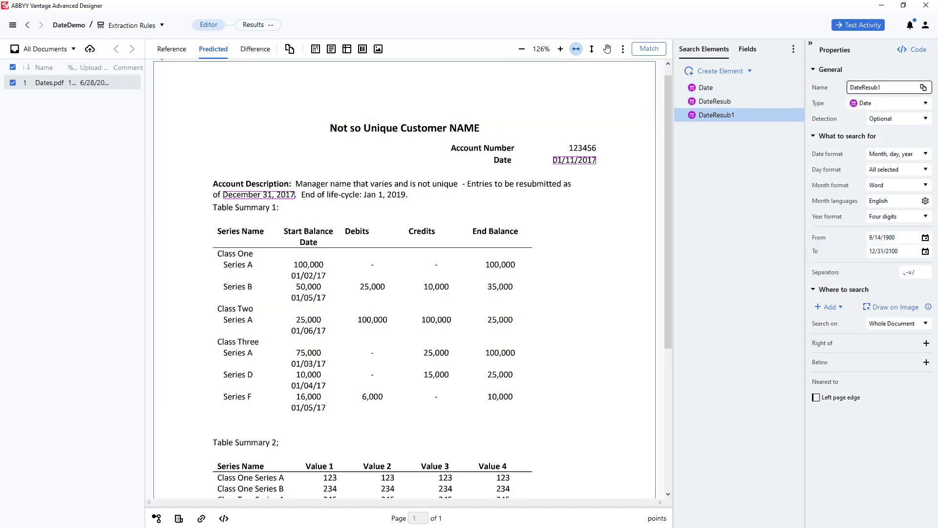
left_click(864, 87)
key("shift+End")
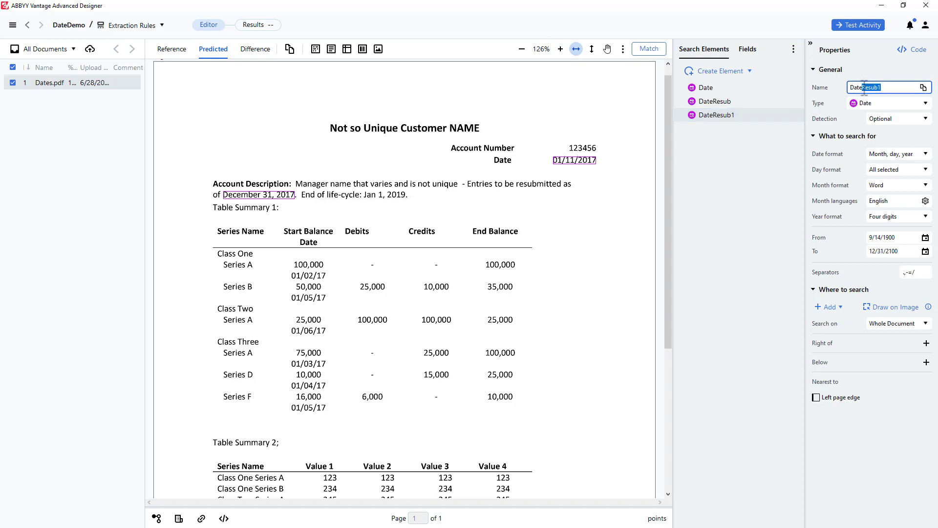
type("EOL")
Match the document with all three elements and inspect the Date, DateResub and DateEOL hypotheses
left_click(655, 49)
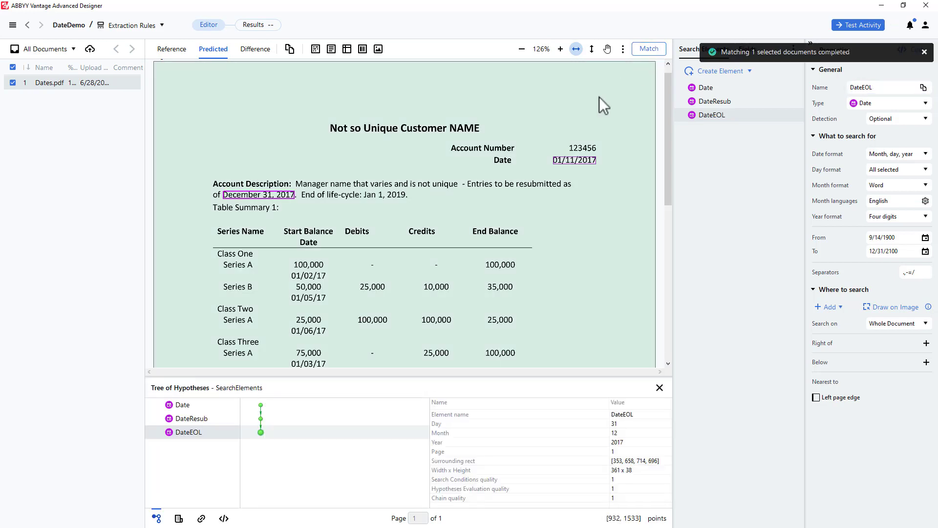
left_click(261, 406)
left_click(261, 418)
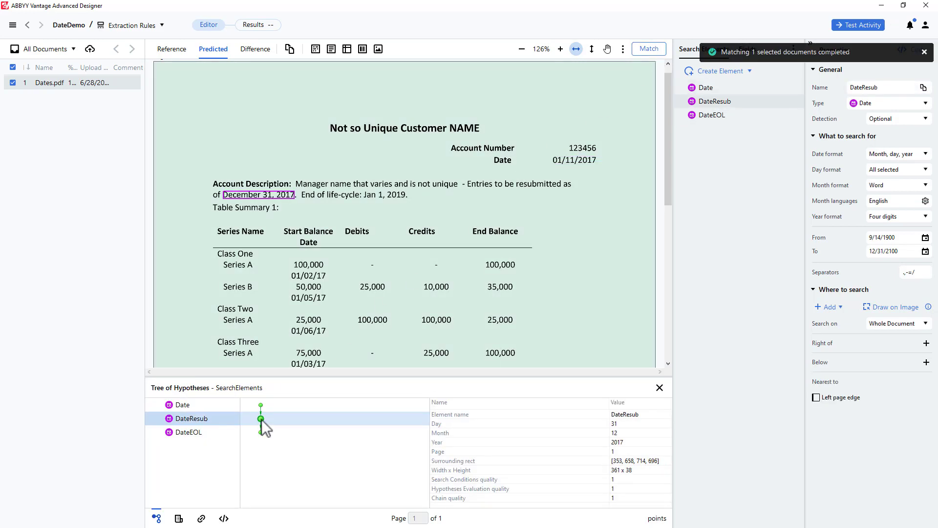
left_click(260, 432)
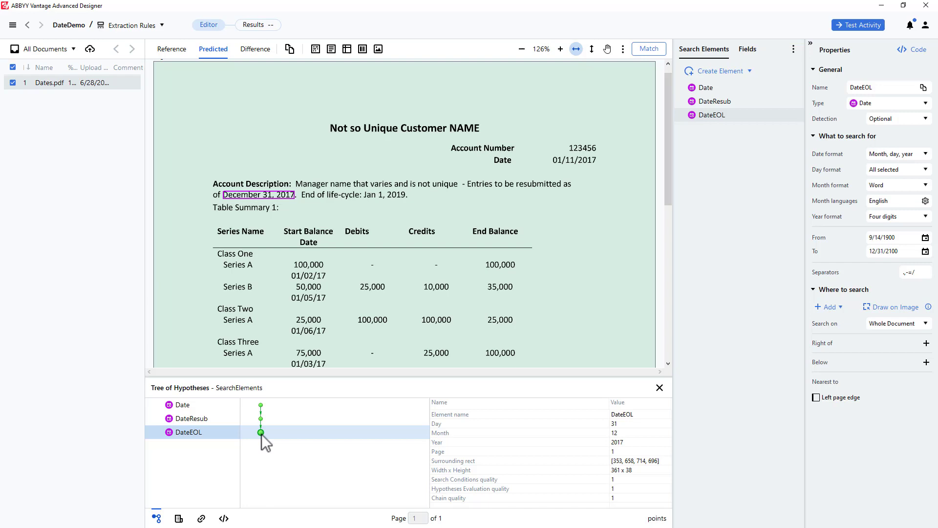
Exclude the DateResub element from the search area of the DateEOL element and save the exclusion
left_click(839, 306)
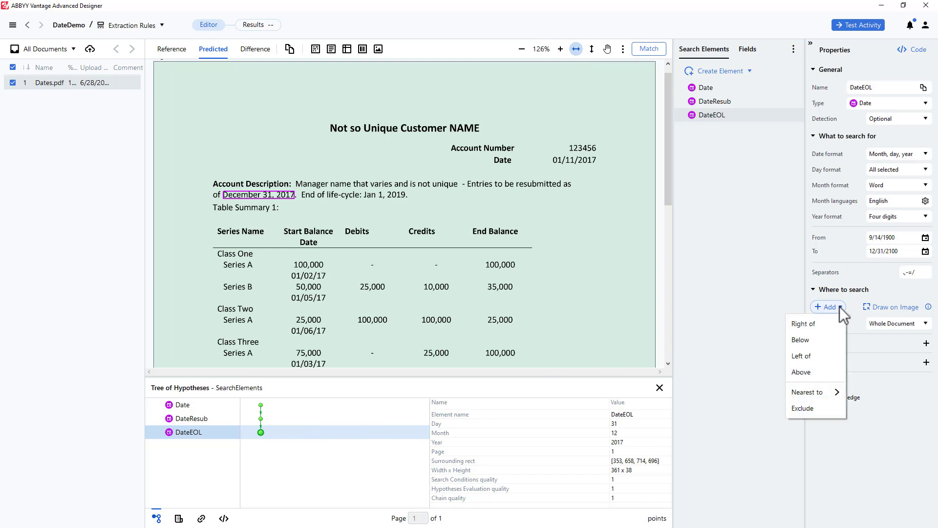
left_click(813, 409)
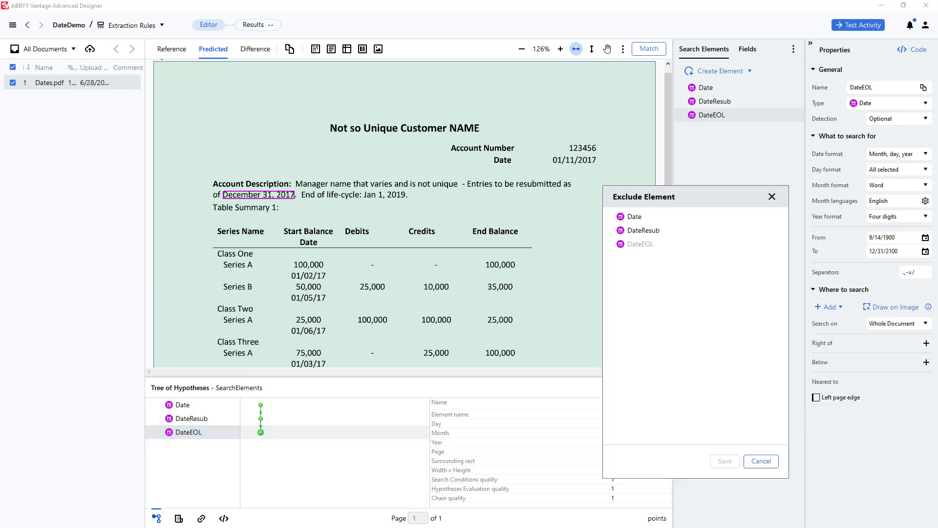
left_click(637, 230)
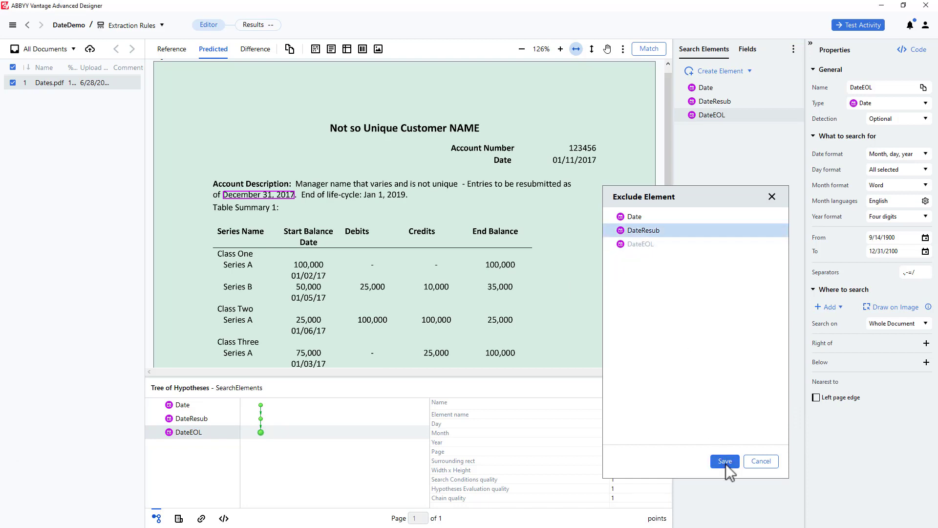
left_click(724, 460)
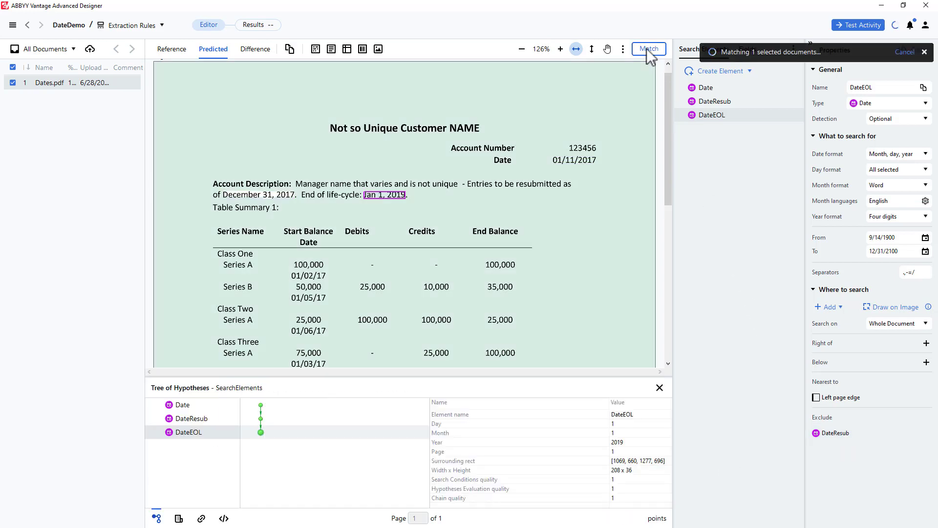
Review the rematched Date, DateResub and DateEOL hypotheses and compare the location of each on the page
left_click(261, 405)
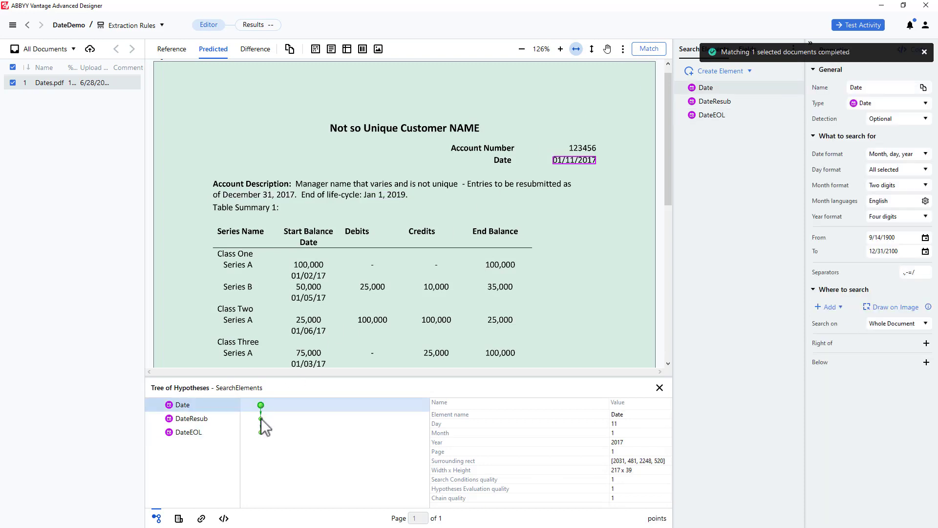
left_click(260, 419)
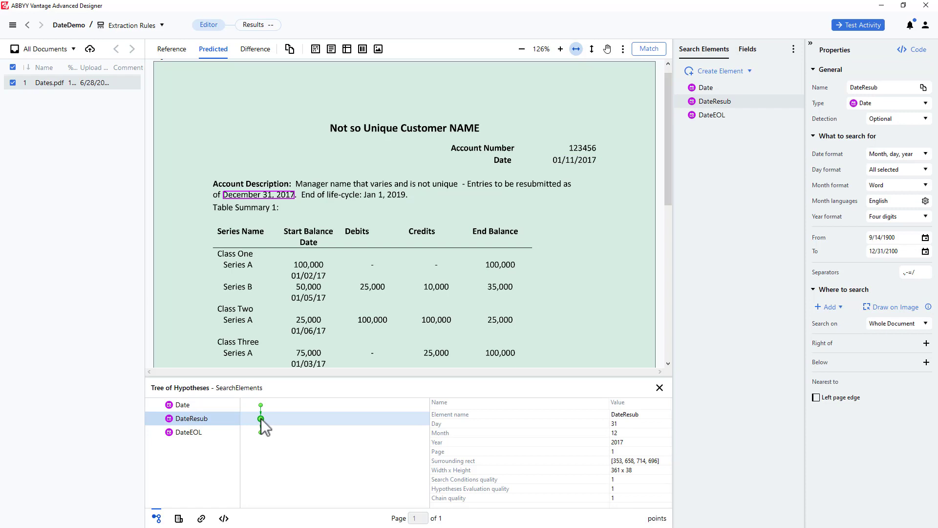
left_click(261, 432)
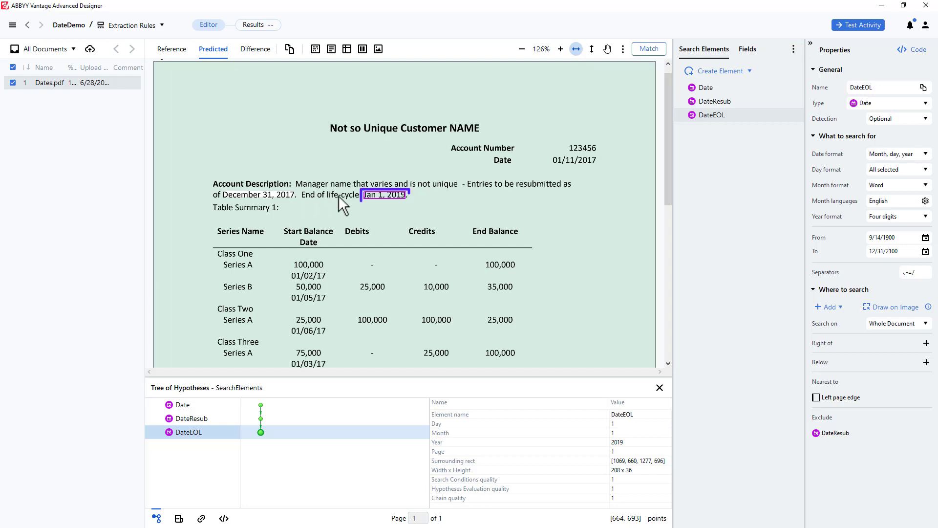
left_click(372, 201)
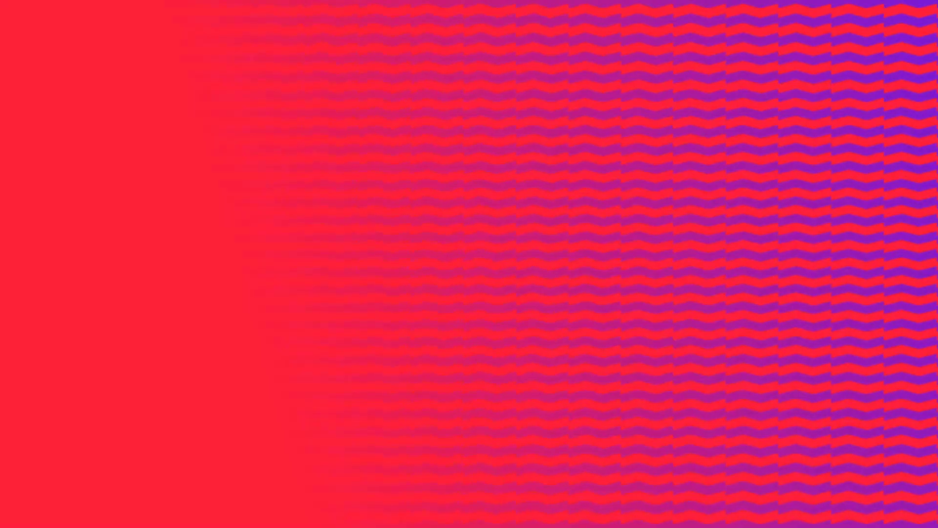